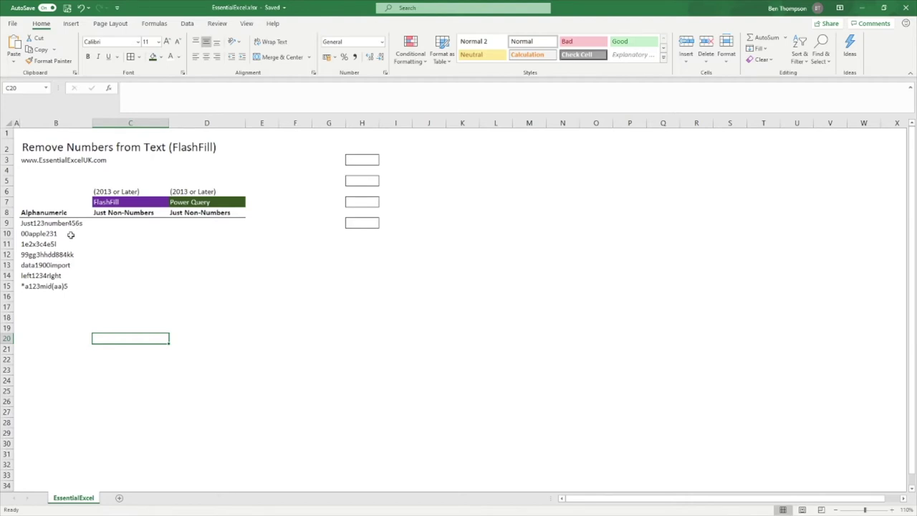
click(27, 223)
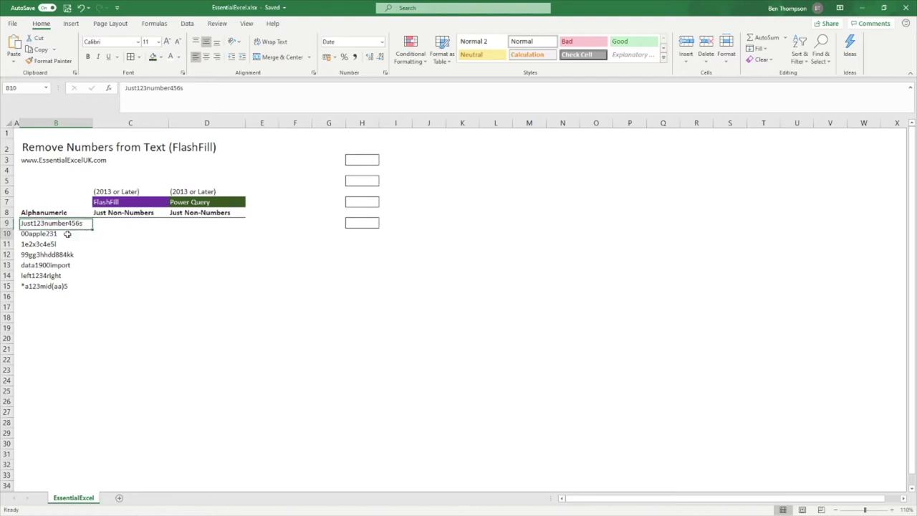
click(66, 234)
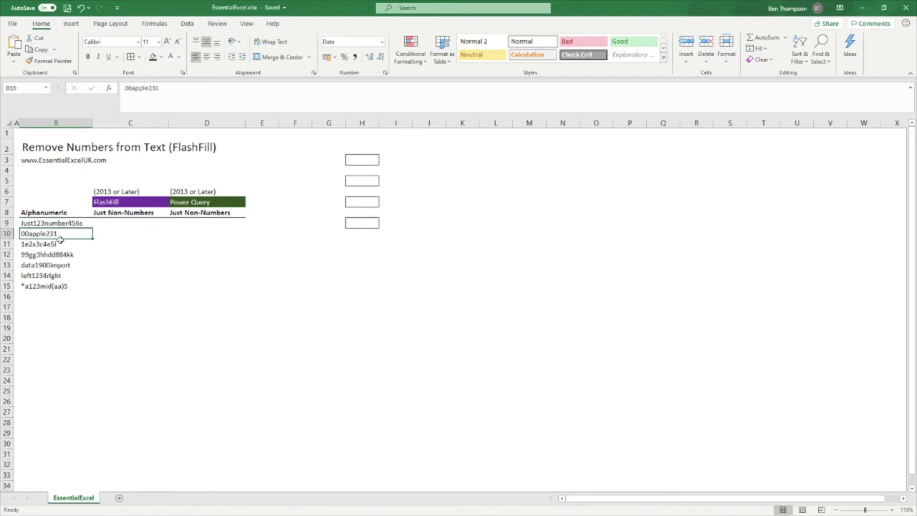
click(125, 224)
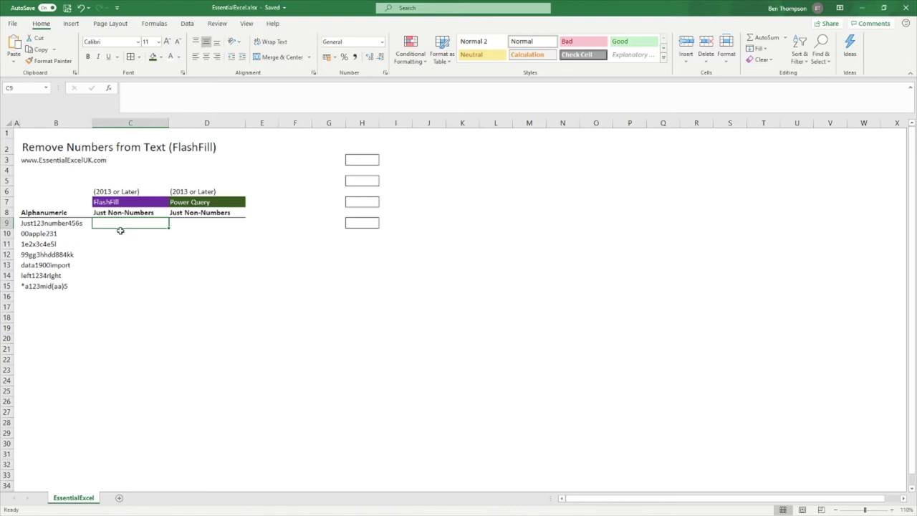
click(66, 226)
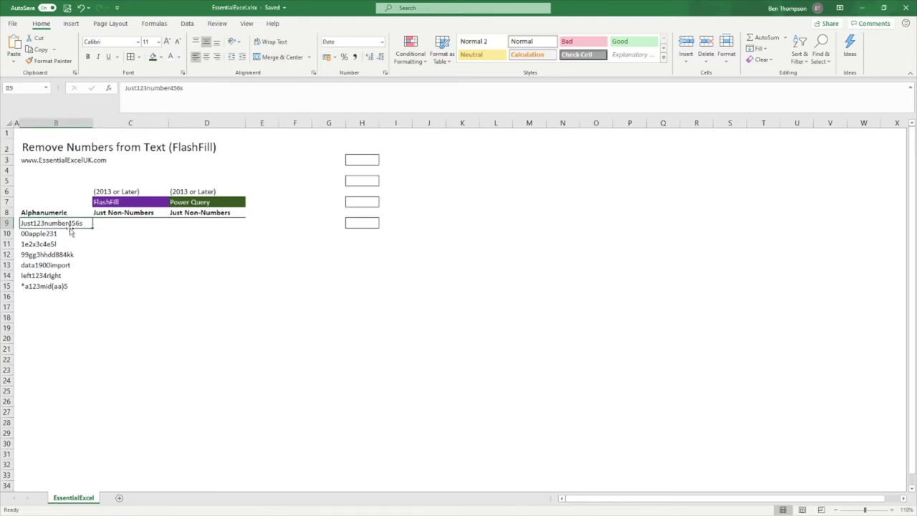
click(130, 223)
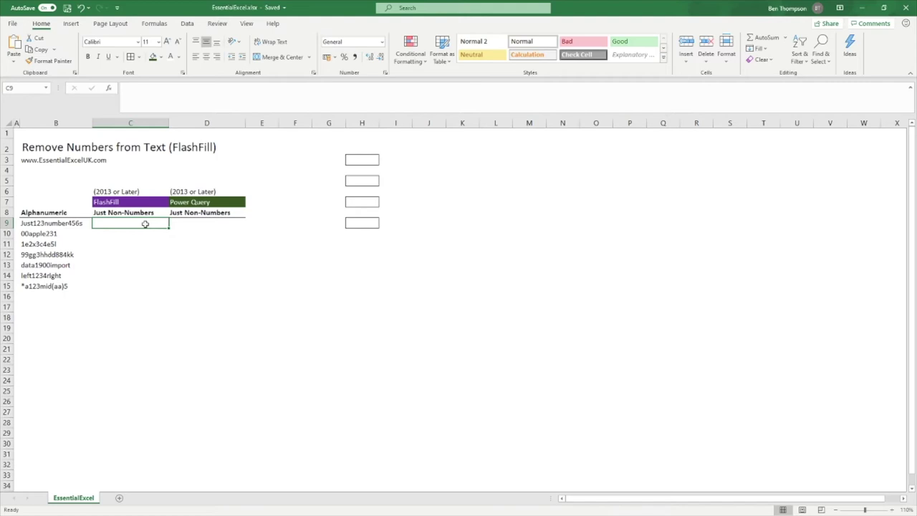
click(63, 223)
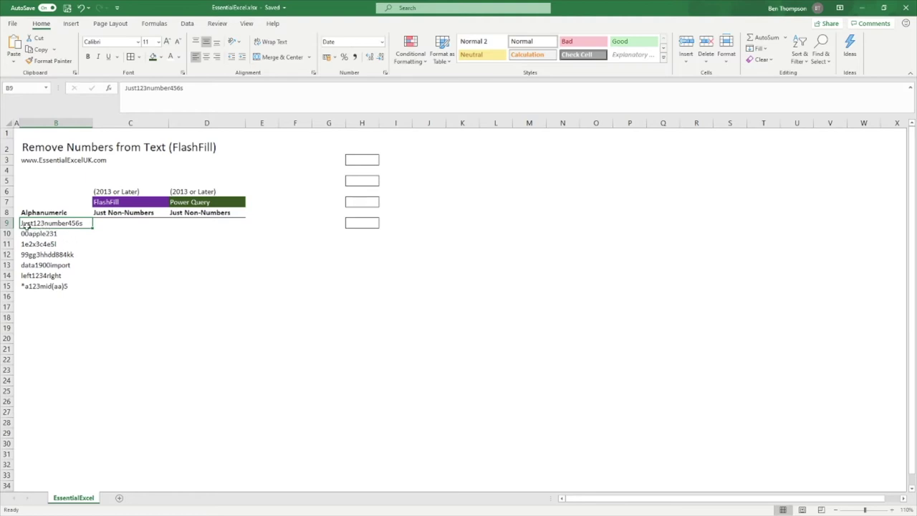
- Enter "justnumbers" in C9 as the number-free example for the first alphanumeric entry
click(132, 225)
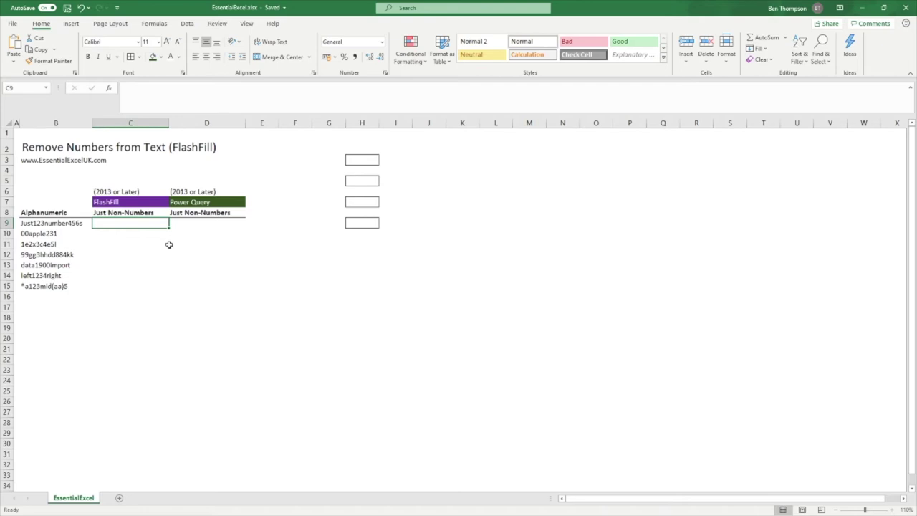
text(just)
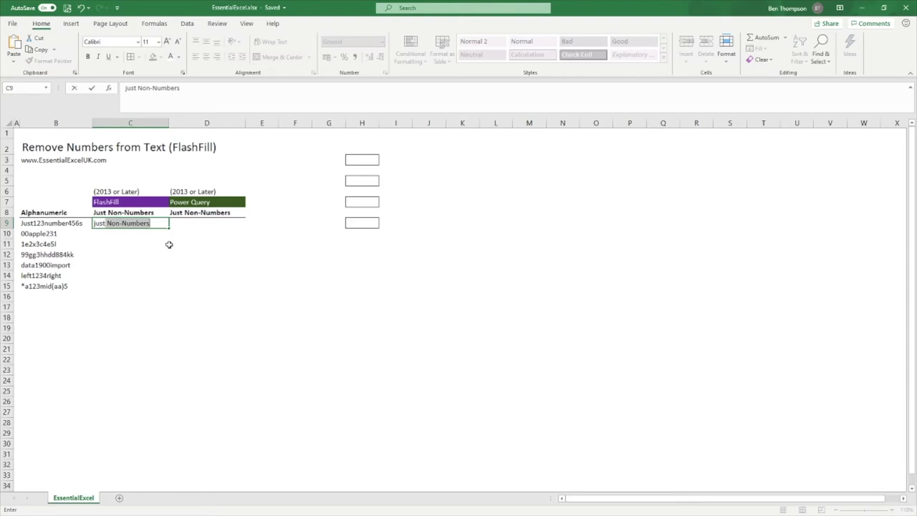
text(number)
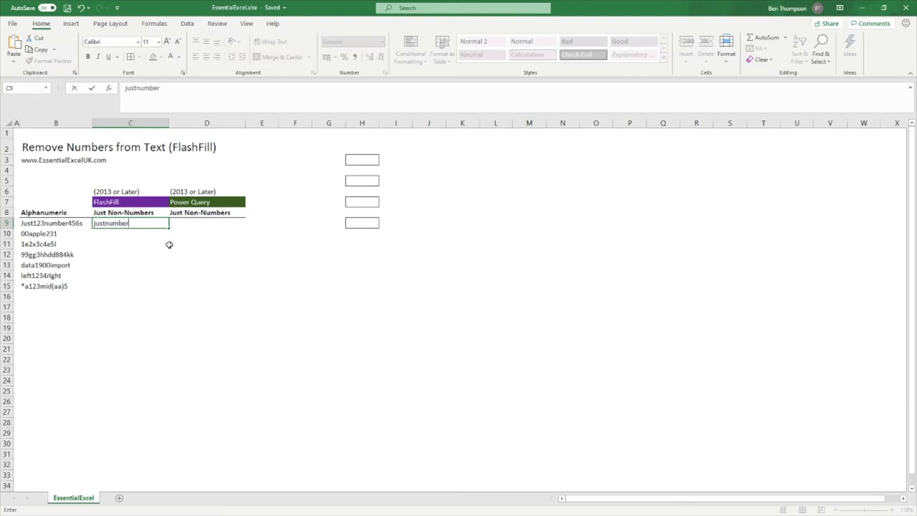
text(s)
key(Return)
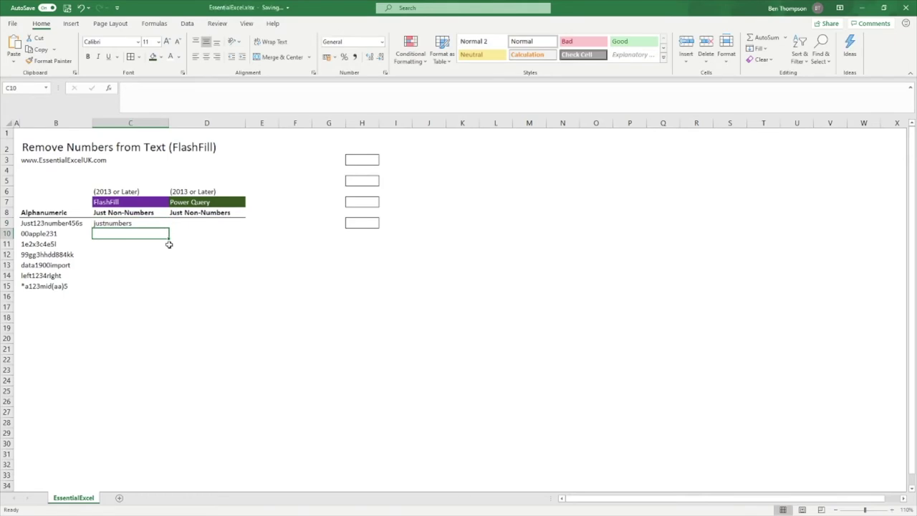
- Flash Fill the rest of the FlashFill column down to C15 from the example in C9
click(119, 225)
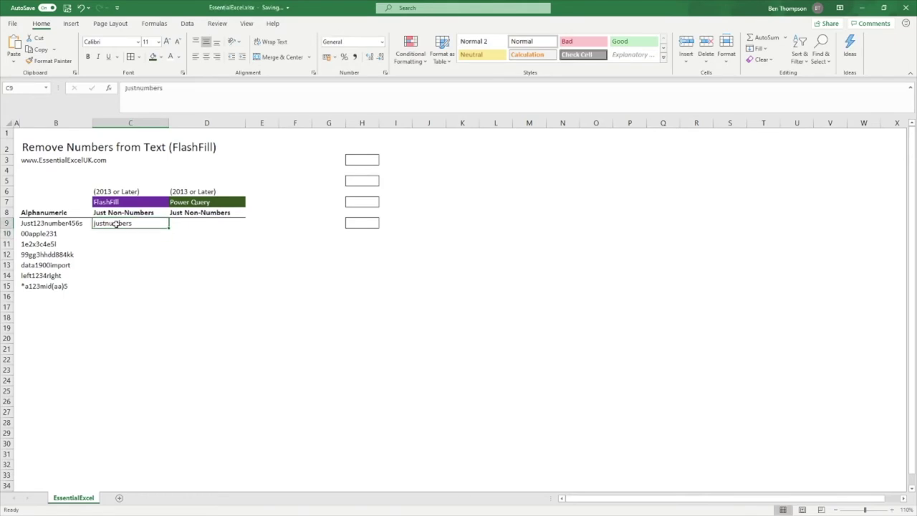
click(77, 225)
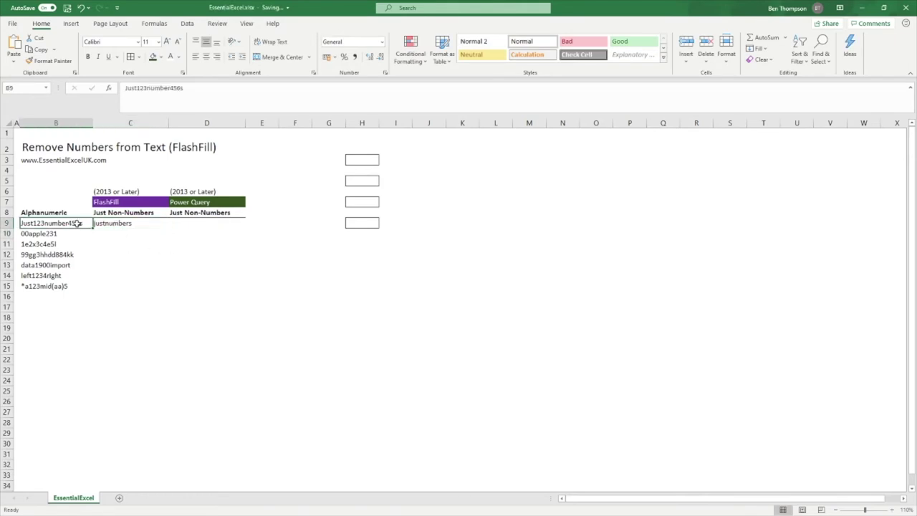
click(125, 223)
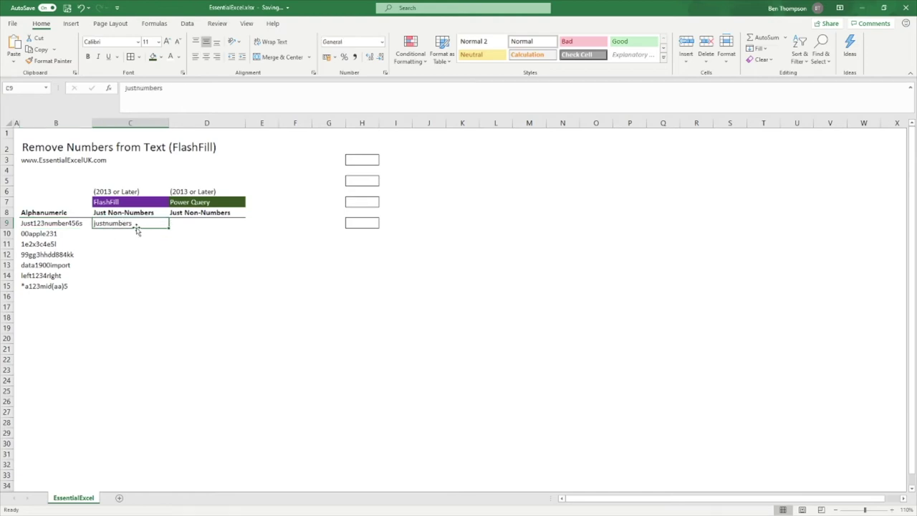
click(189, 24)
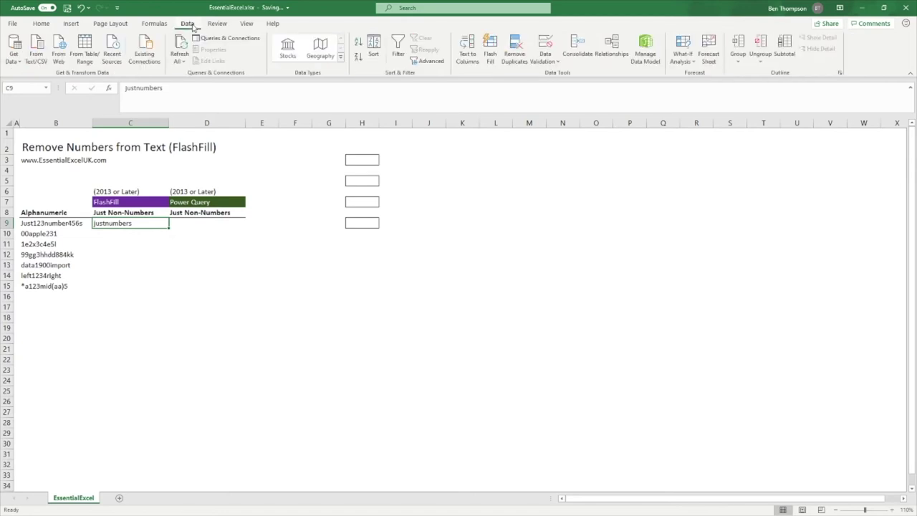
click(495, 54)
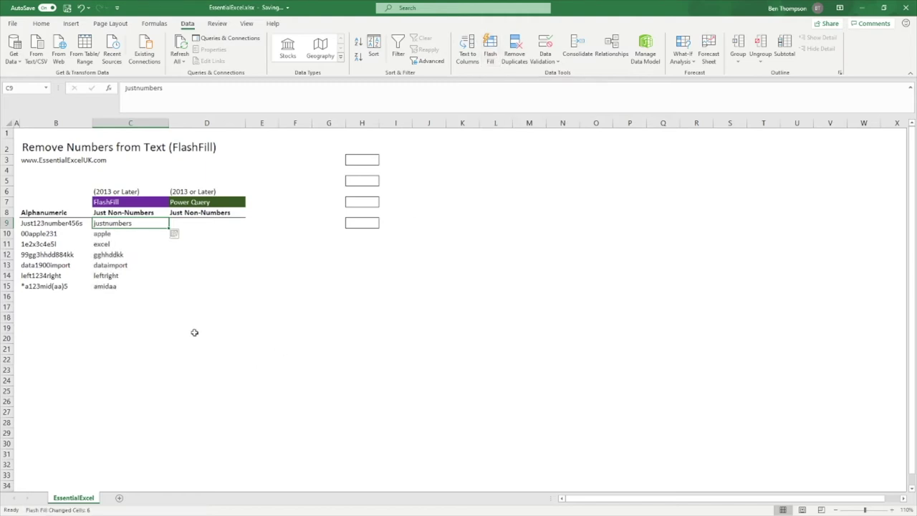
- Compare the filled Just Non-Numbers entries in column C with their alphanumeric sources in column B
click(127, 235)
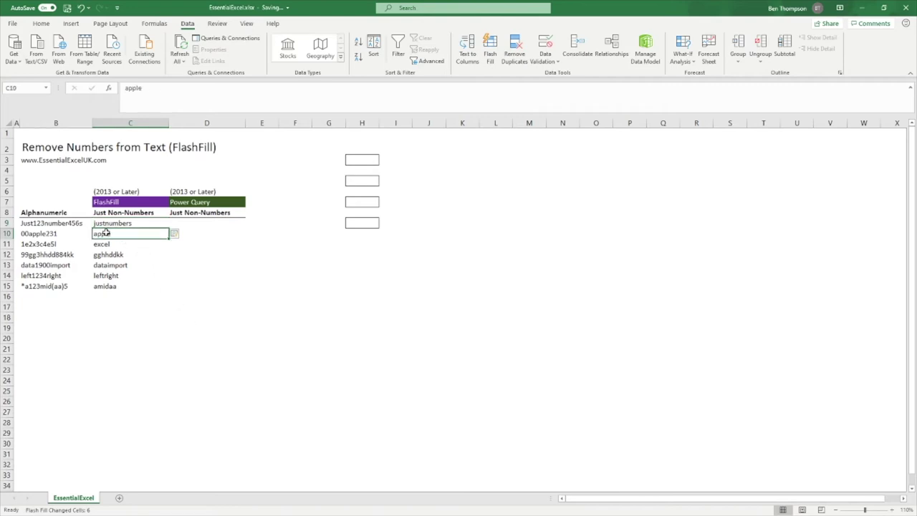
click(50, 232)
click(115, 235)
click(118, 244)
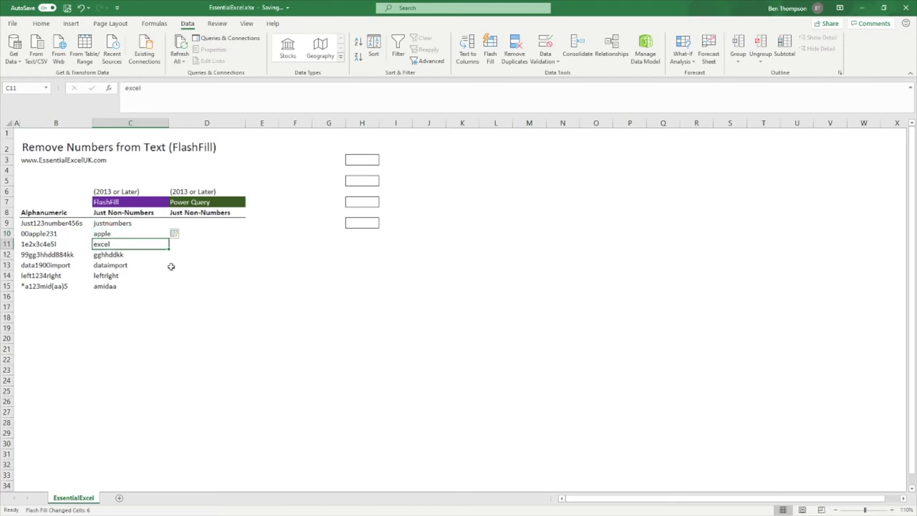
click(123, 255)
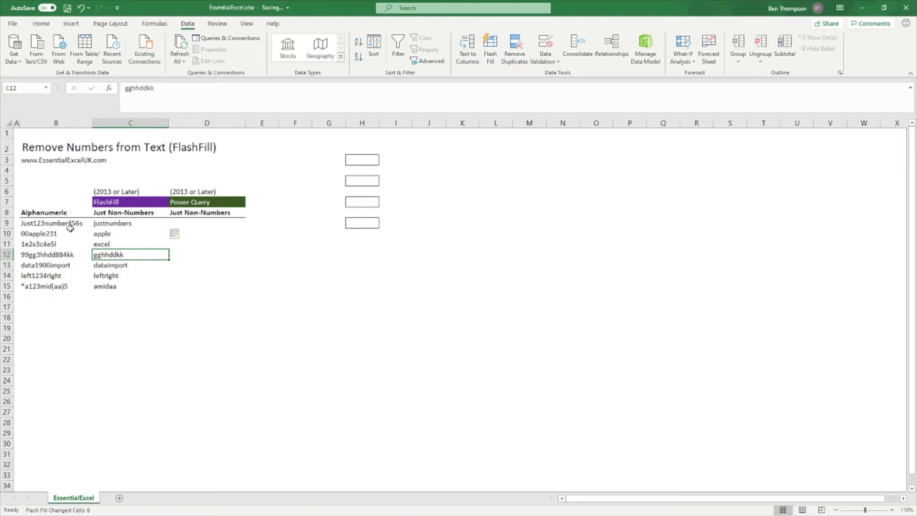
click(105, 224)
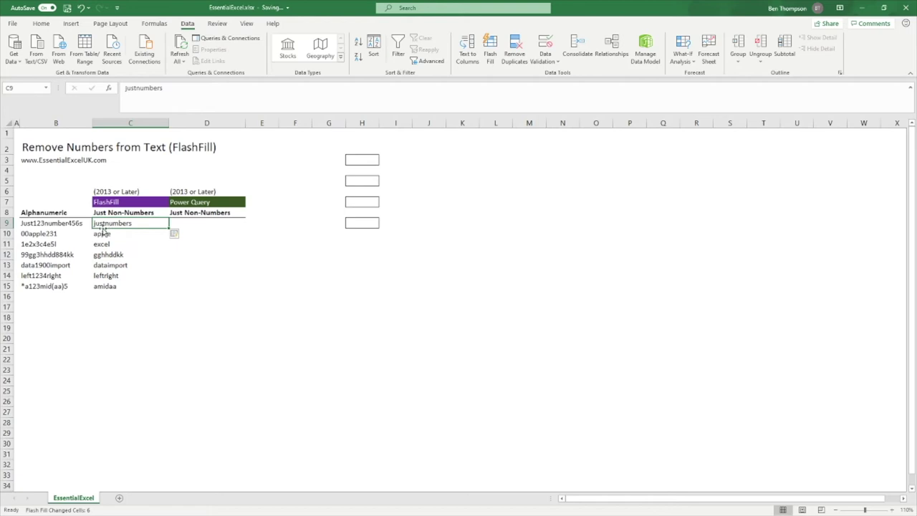
click(53, 225)
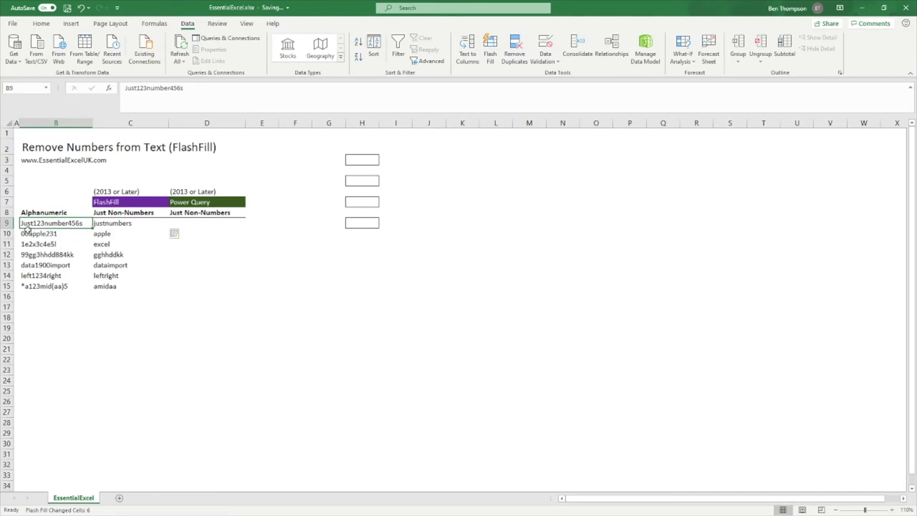
click(155, 223)
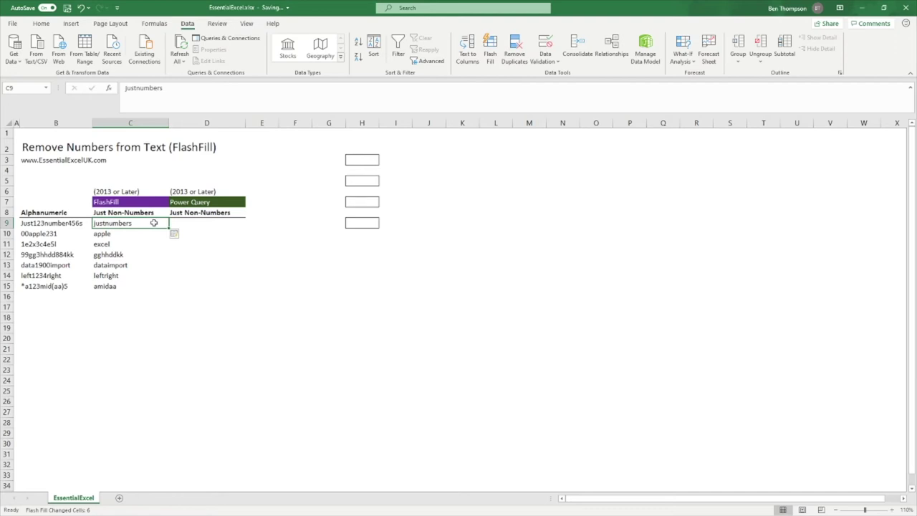
click(153, 234)
click(147, 223)
click(142, 235)
click(139, 223)
click(54, 237)
click(126, 234)
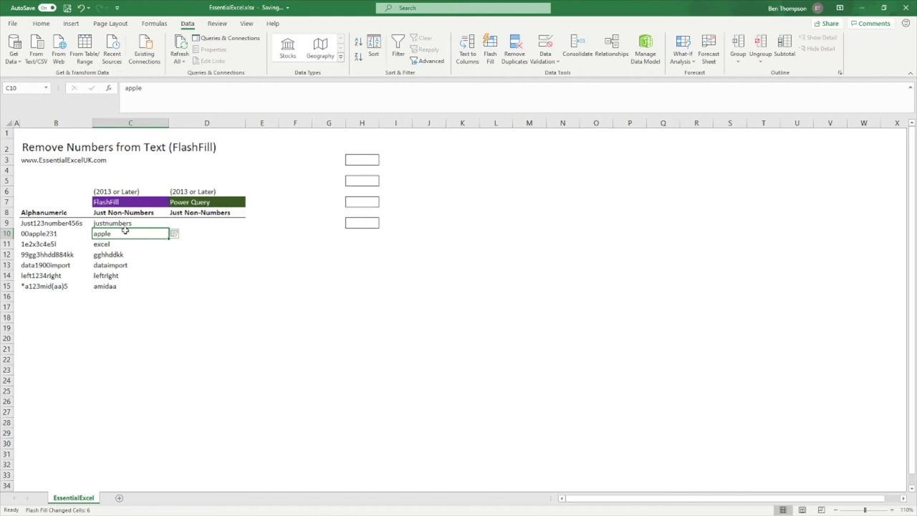
click(203, 222)
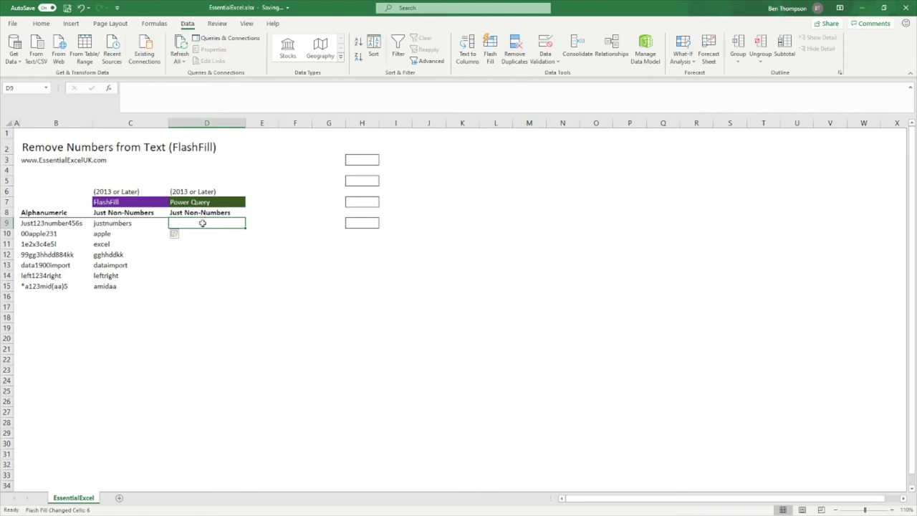
- Copy the Alphanumeric list B8:B15, including its header, and paste it as values into A1 of a new sheet
drag(49, 212, 50, 284)
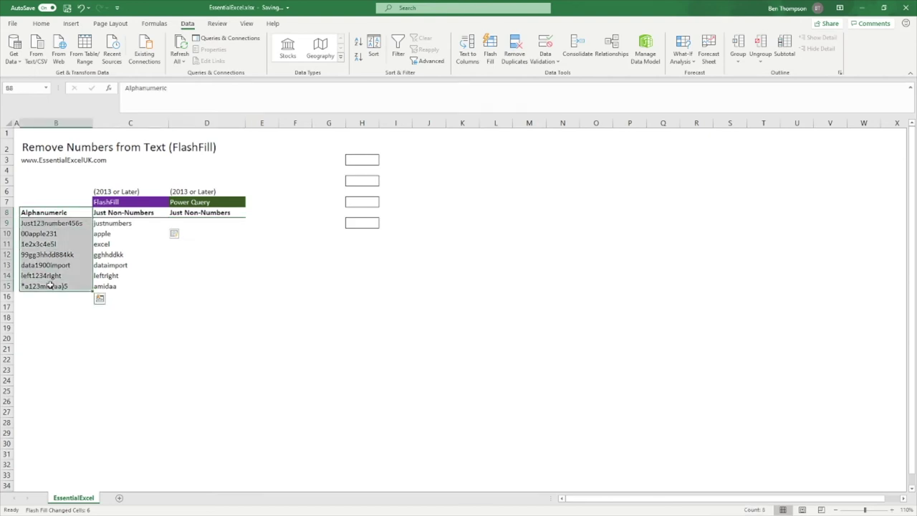
key(ctrl+c)
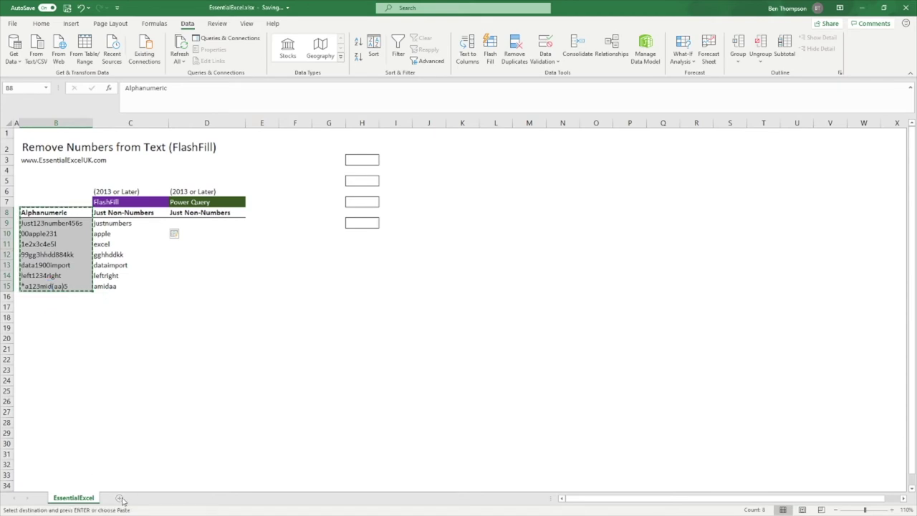
click(120, 498)
right_click(25, 134)
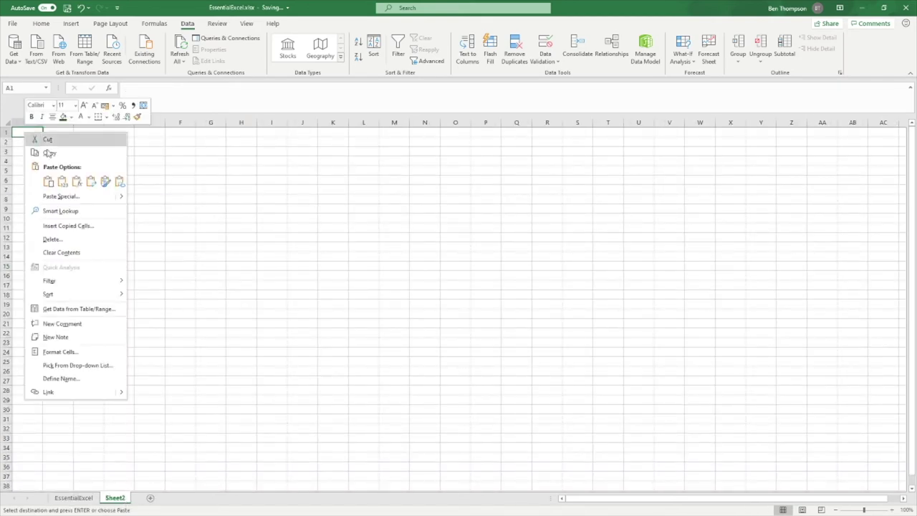
click(61, 181)
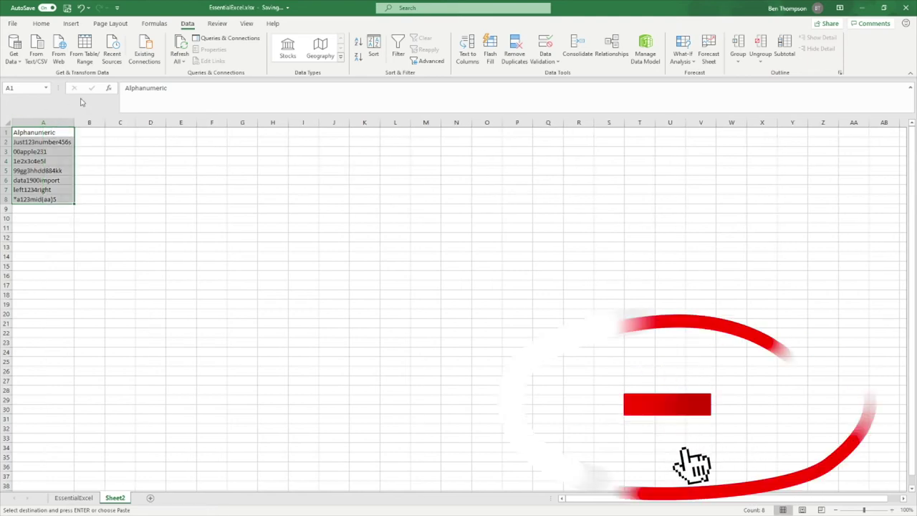
- Convert the pasted list A1:A8 into a table with headers and load it into the Power Query Editor
click(72, 23)
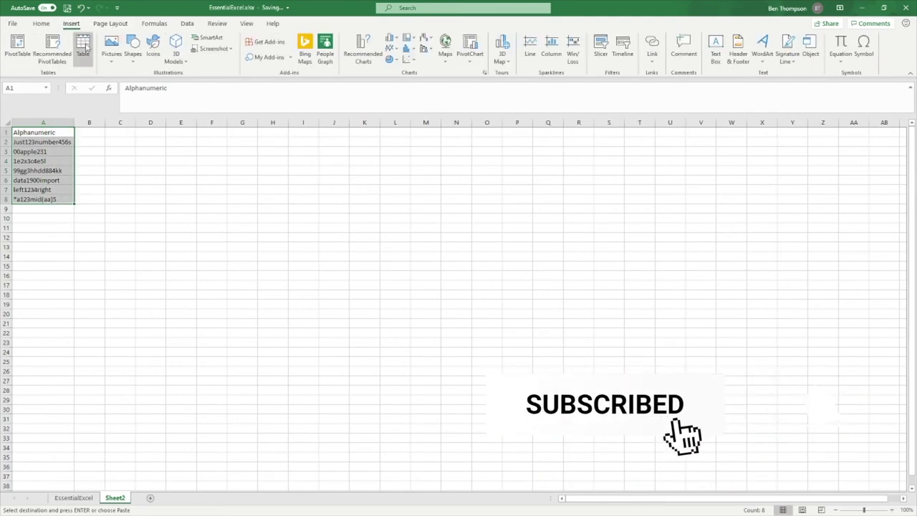
click(83, 44)
click(329, 211)
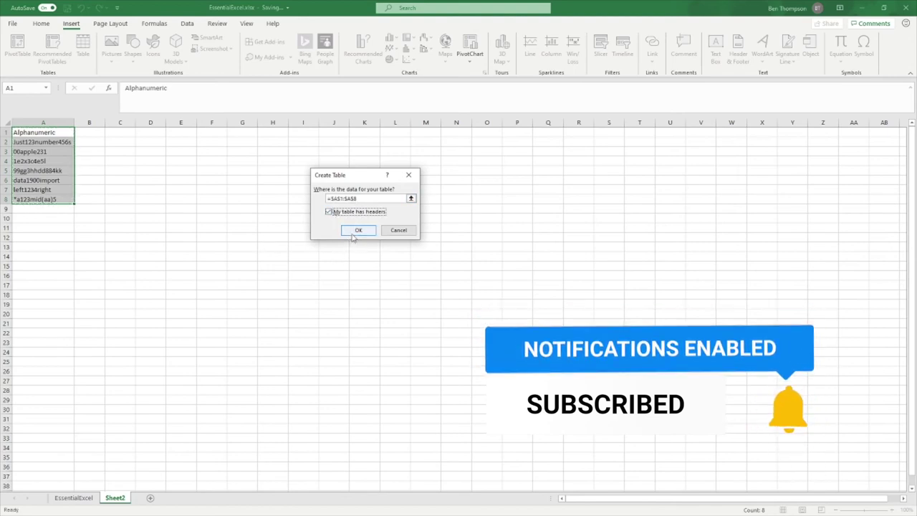
click(358, 231)
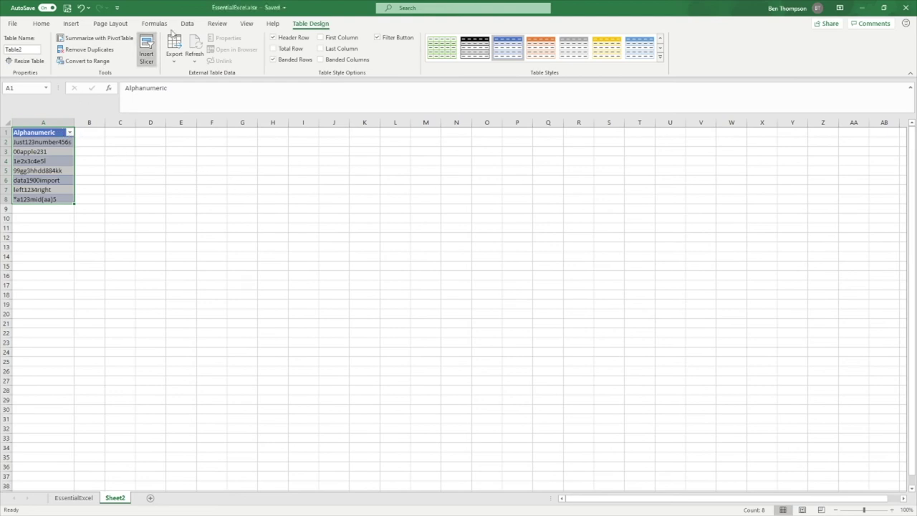
click(188, 24)
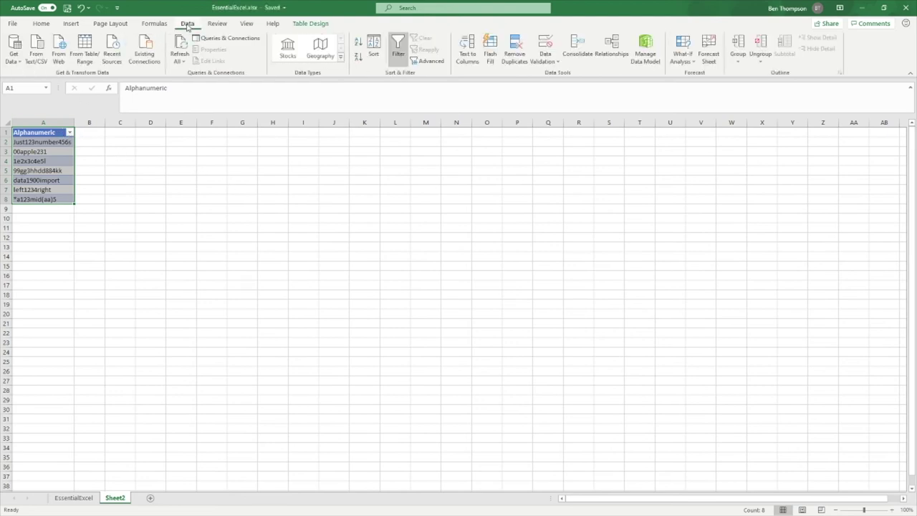
click(88, 48)
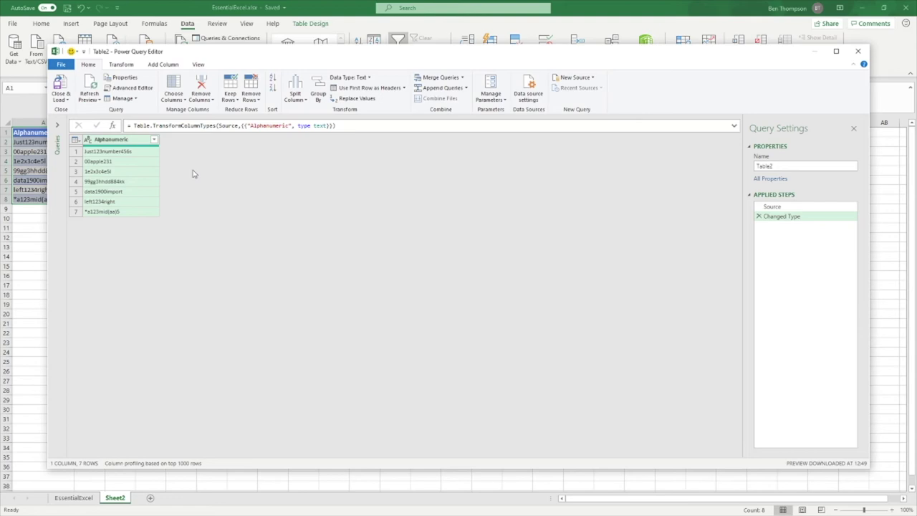
- Start a custom column in the query and name it NoNumberData
click(163, 66)
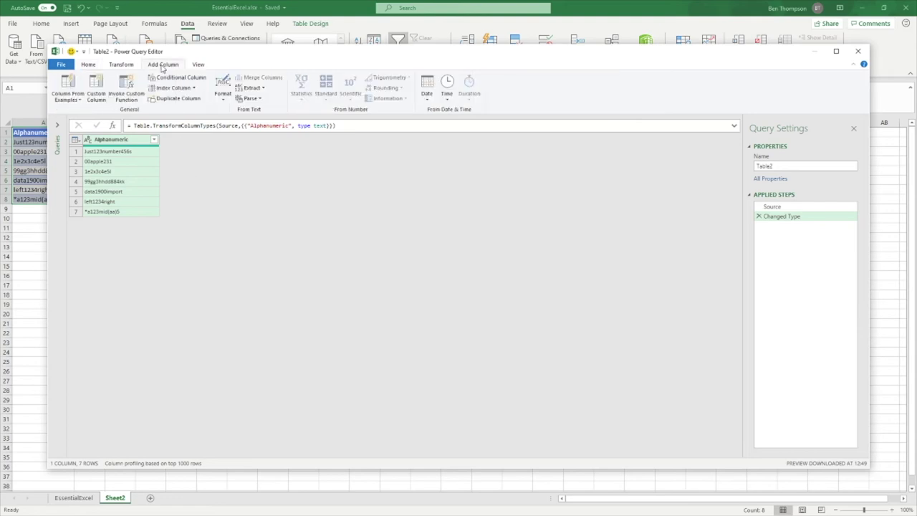
click(99, 95)
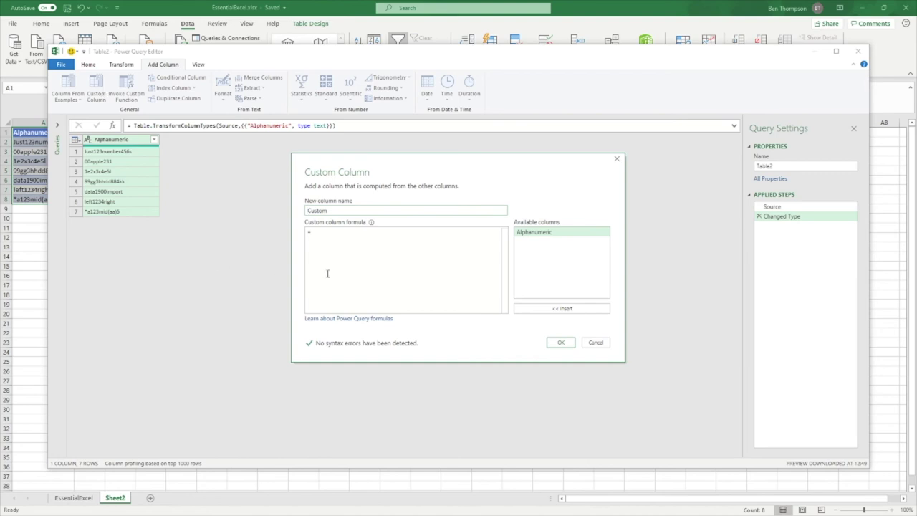
click(334, 211)
double_click(335, 210)
text(NoNumberData)
click(344, 229)
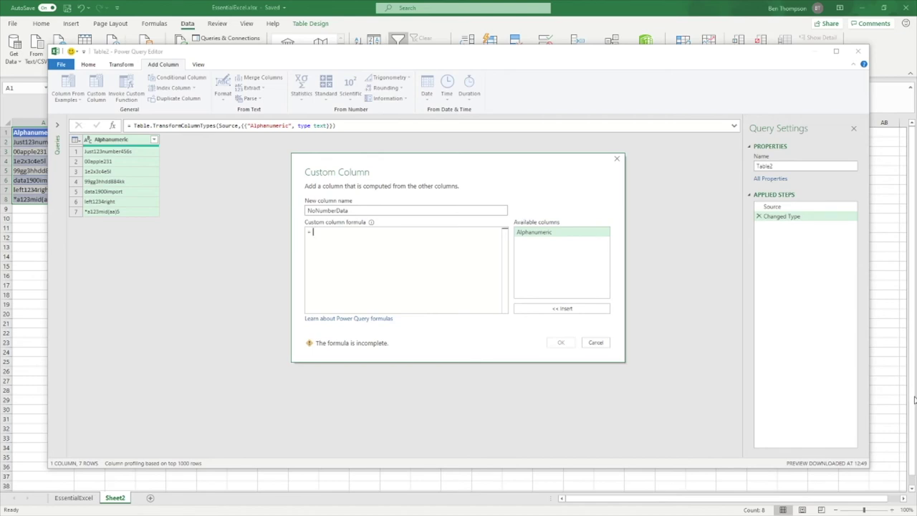
- Enter the text digit list {"0".."9"} in the custom column formula, with both digits in quotation marks
text({)
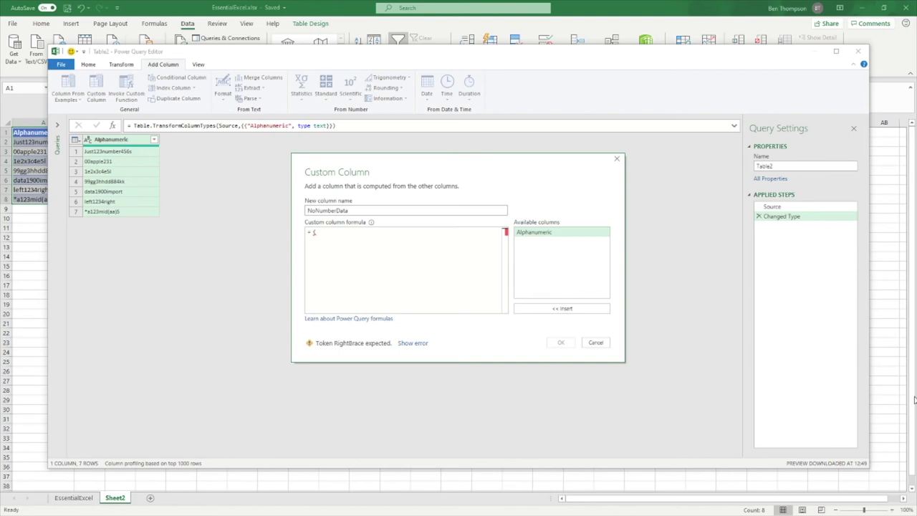
text({0..9})
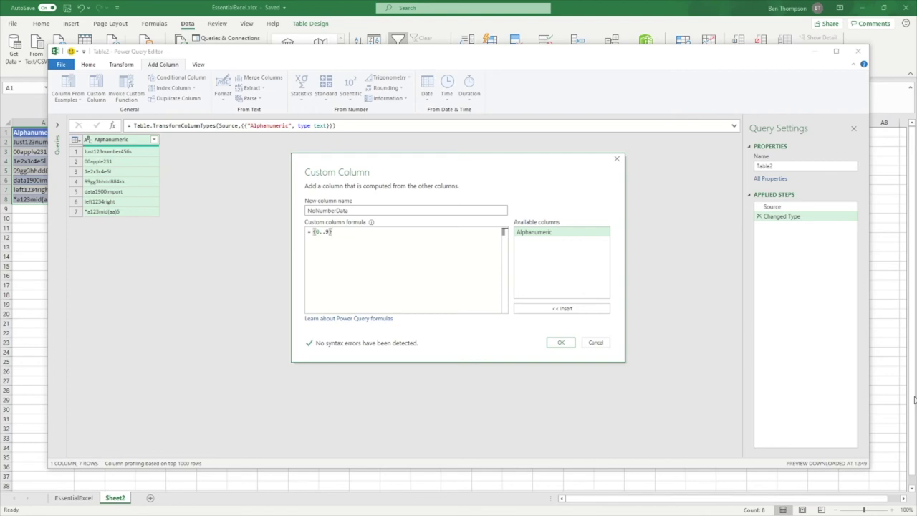
key(Left)
key(Left)
key(Left)
key(Left)
key(Left)
text(")
key(Right)
text(")
key(Right)
text(")
key(Right)
text(")
- Complete the formula as Text.Remove([Alphanumeric], {"0".."9"}) and add the NoNumberData column to the query
click(313, 233)
text(text)
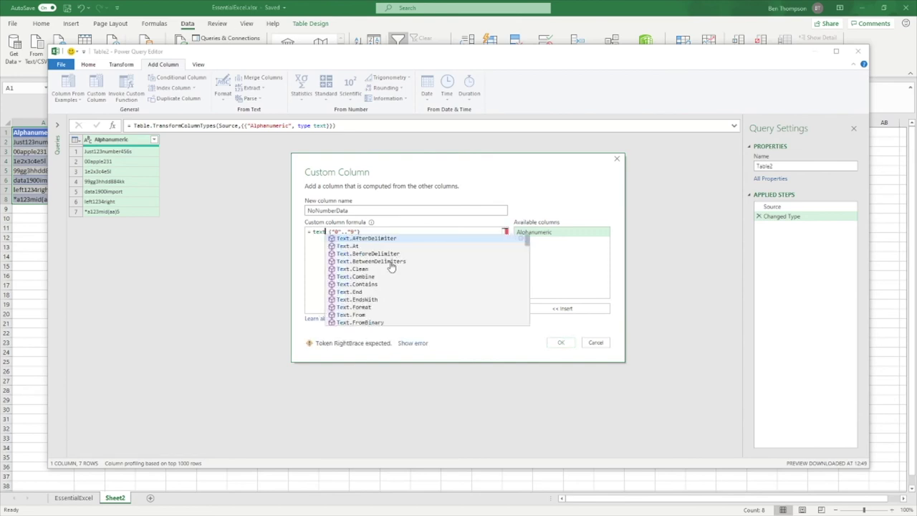
text(.re)
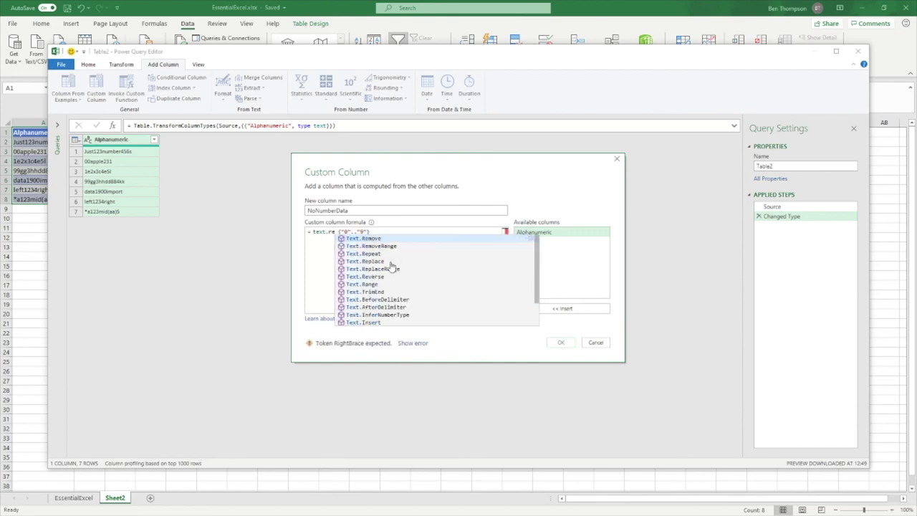
click(371, 238)
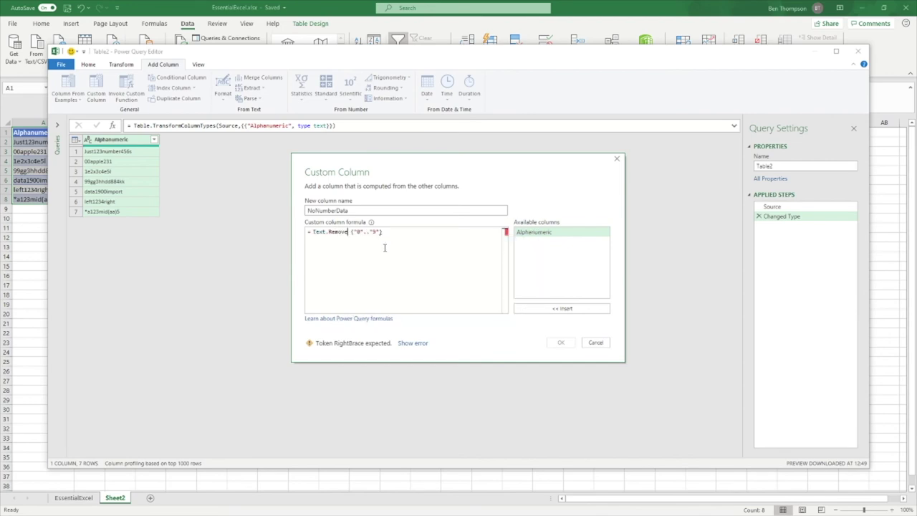
text(()
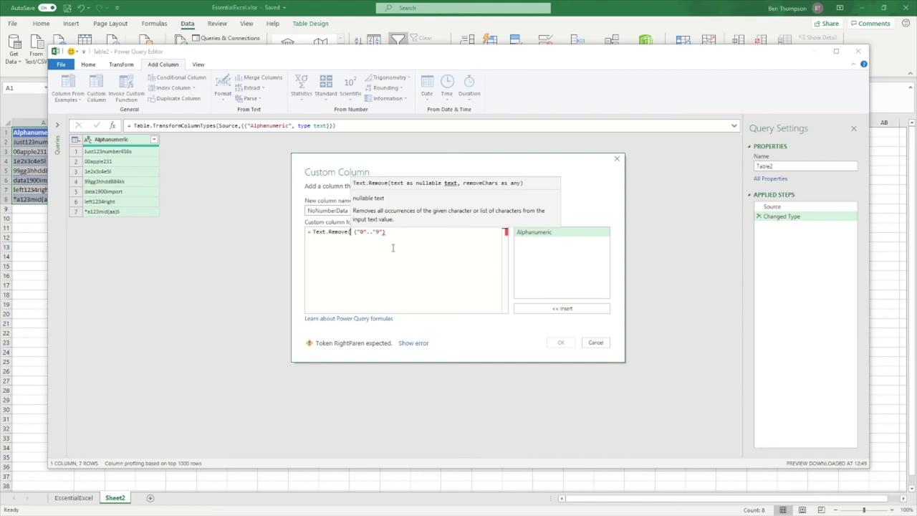
double_click(541, 236)
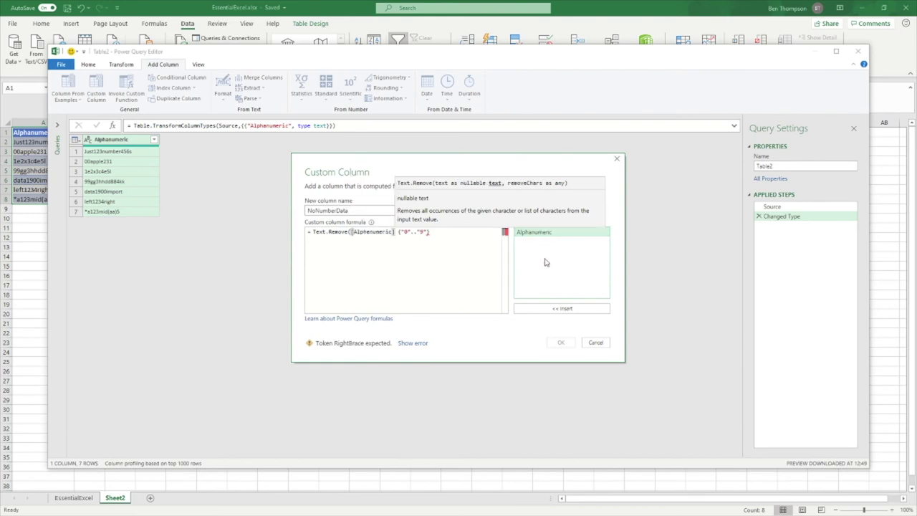
text(,)
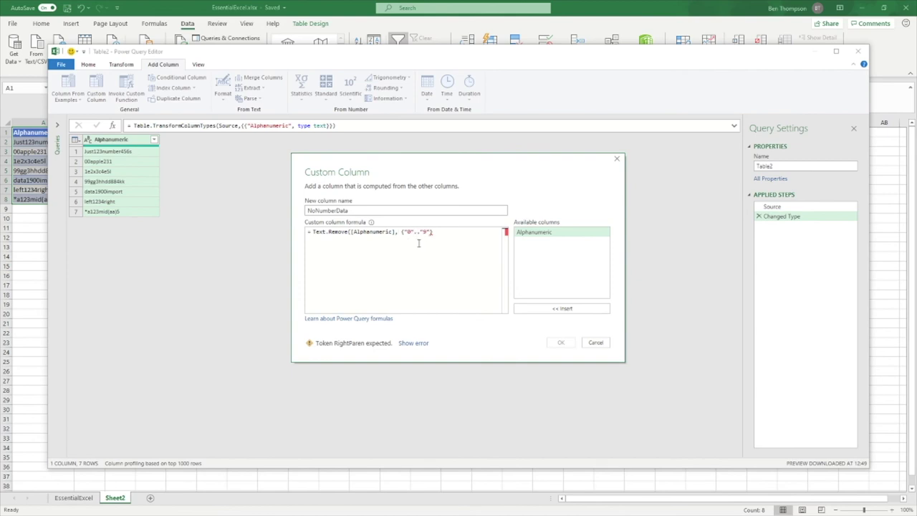
click(400, 232)
text())
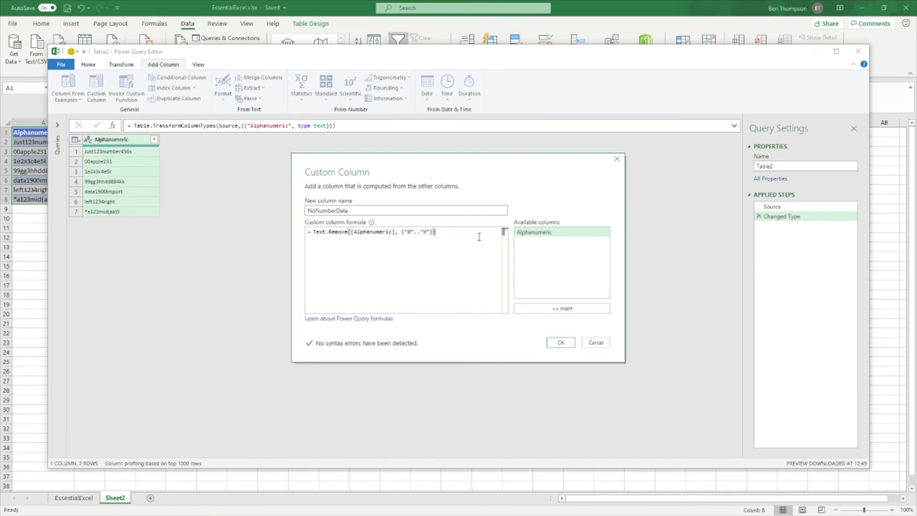
click(561, 343)
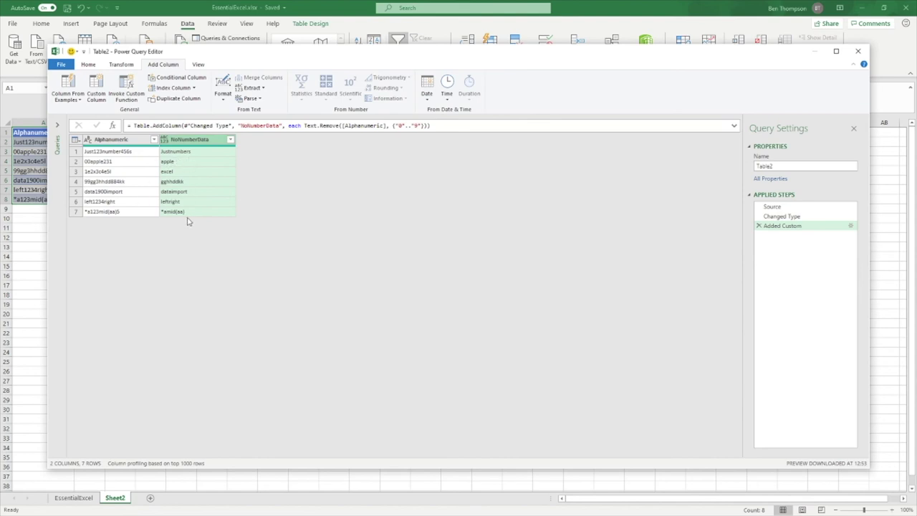
- Close the Power Query Editor and load the query result into a new worksheet
click(90, 64)
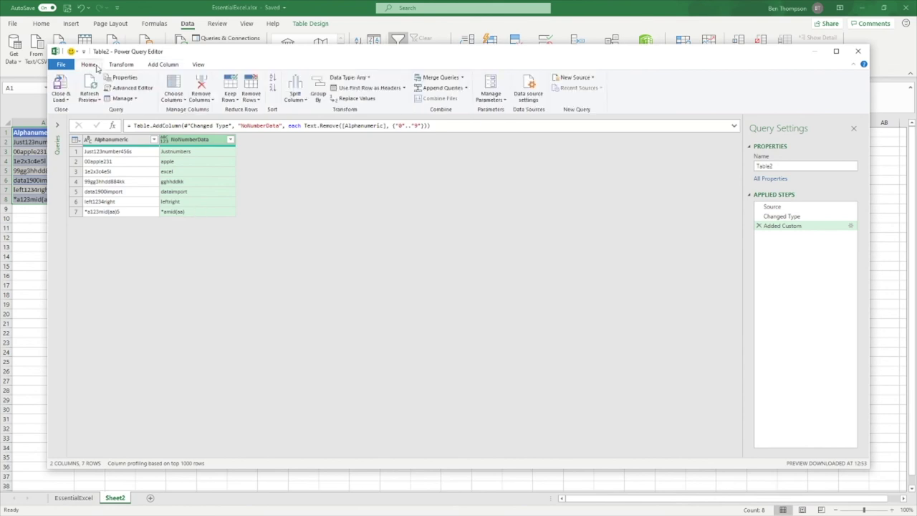
click(63, 90)
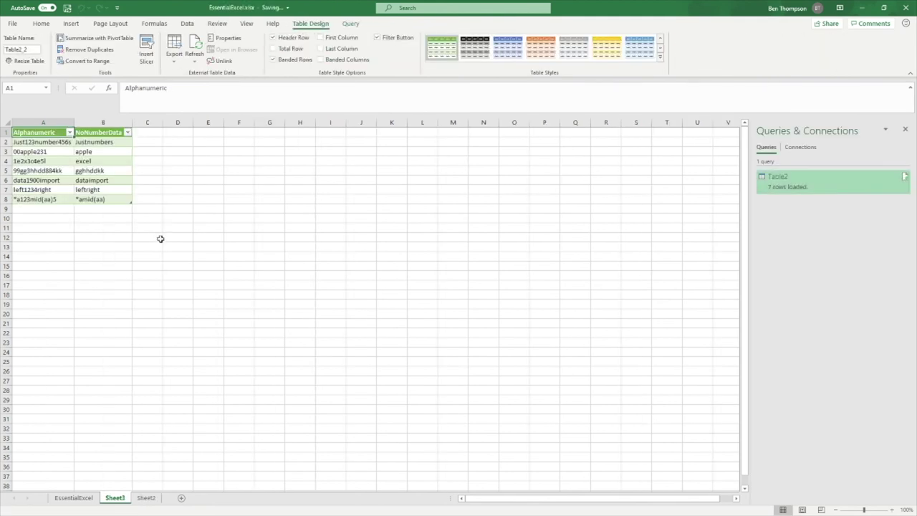
click(171, 183)
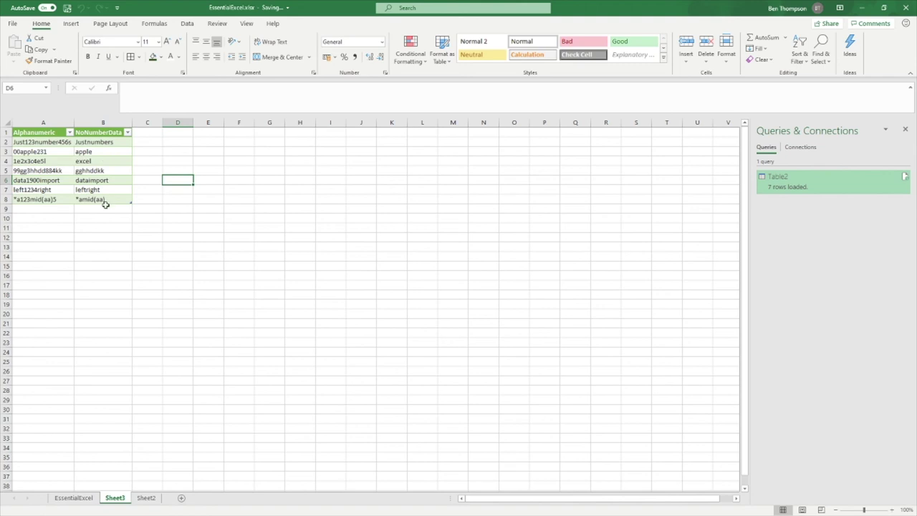
- Copy the NoNumberData column B1:B8, including its header, and paste it as values into D8 of the EssentialExcel sheet
drag(105, 134, 105, 200)
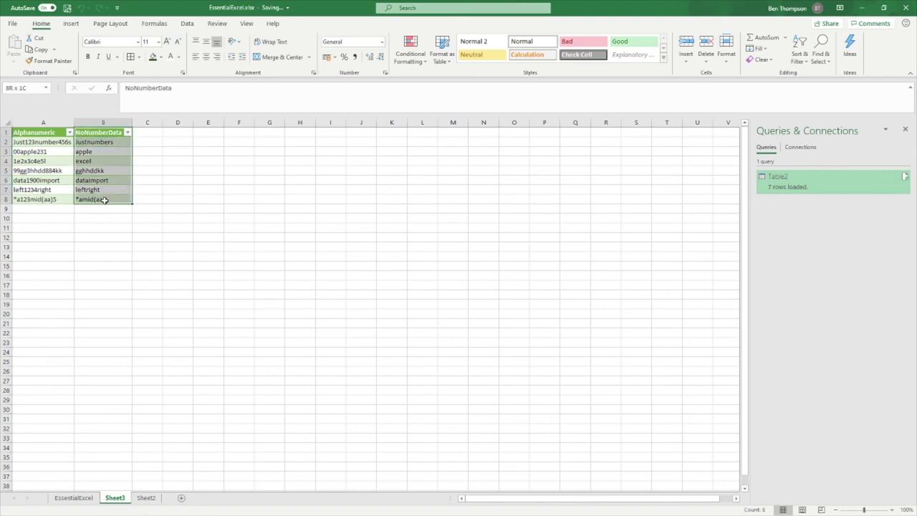
key(ctrl+c)
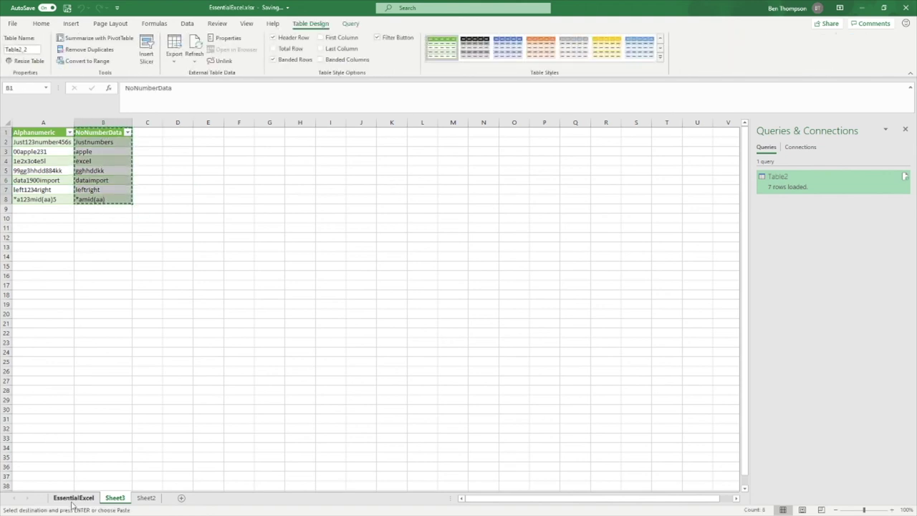
click(73, 500)
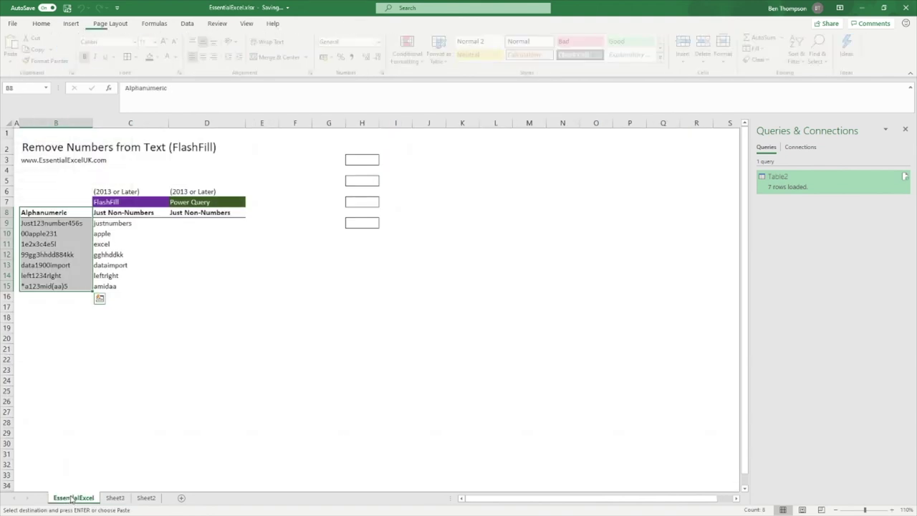
right_click(197, 214)
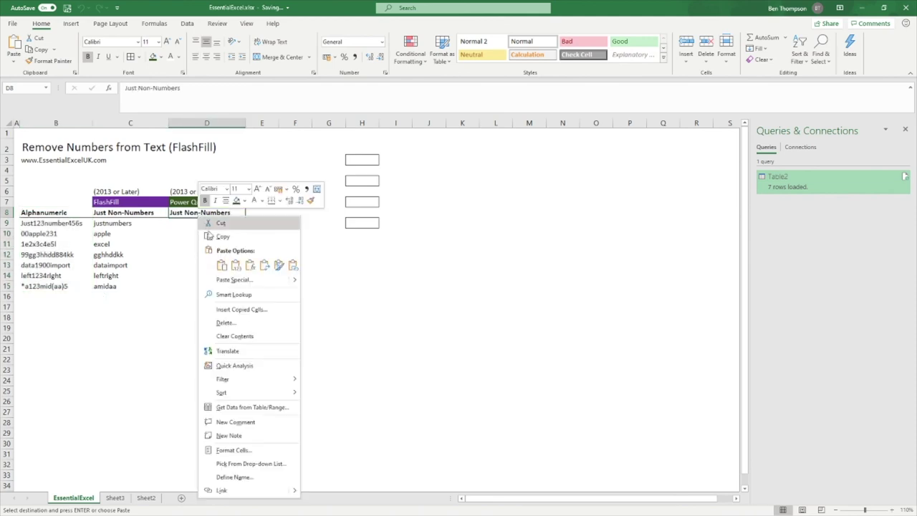
click(232, 266)
click(205, 212)
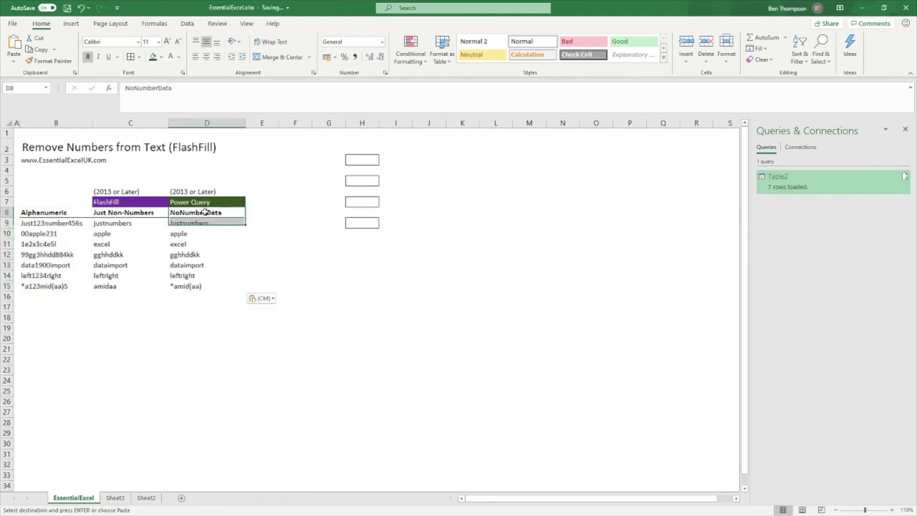
click(202, 316)
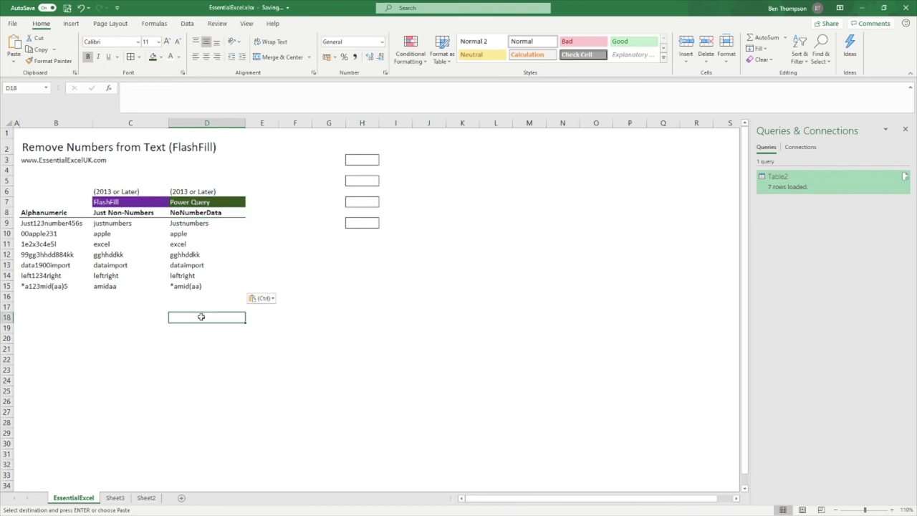
- Compare the Power Query entries in D9:D15 with the Flash Fill entries in column C
click(194, 223)
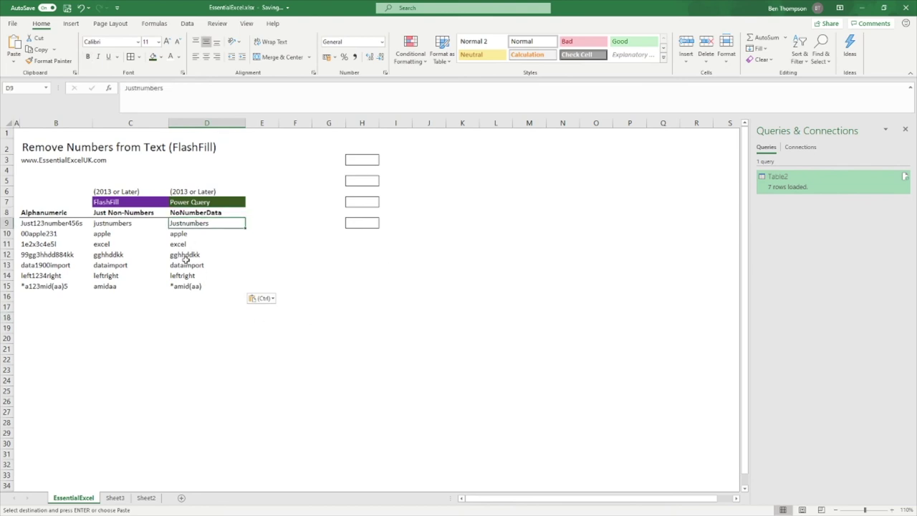
click(185, 308)
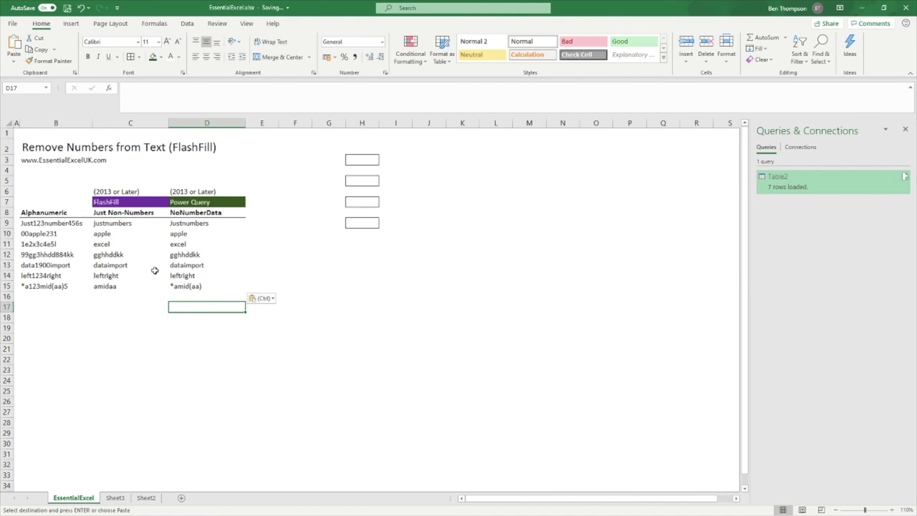
click(126, 223)
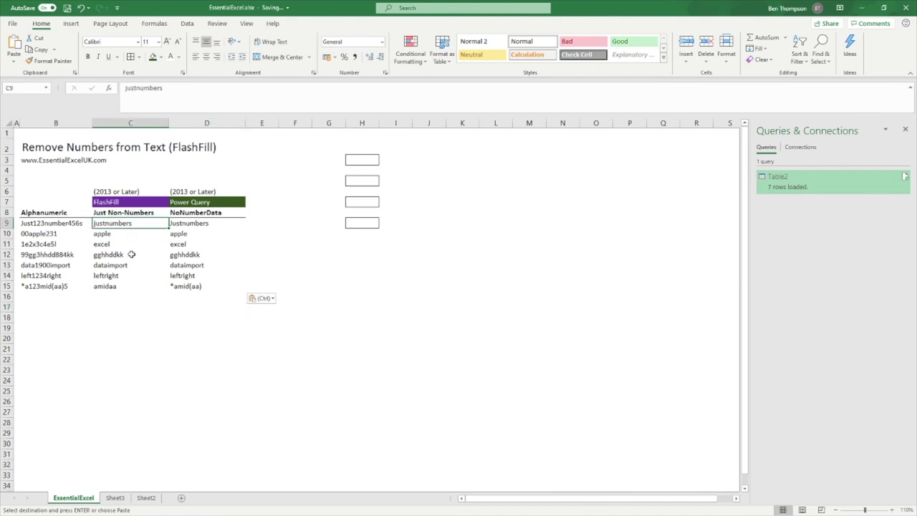
click(209, 225)
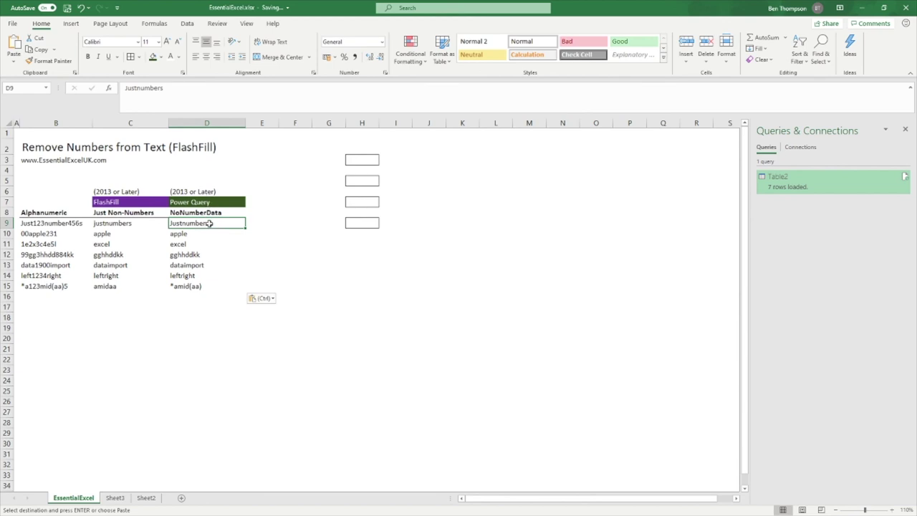
drag(209, 223, 209, 253)
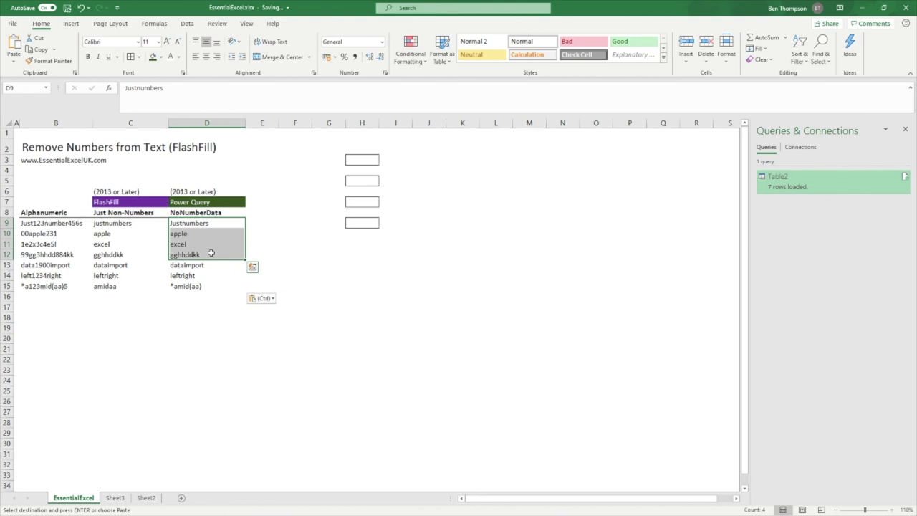
click(201, 286)
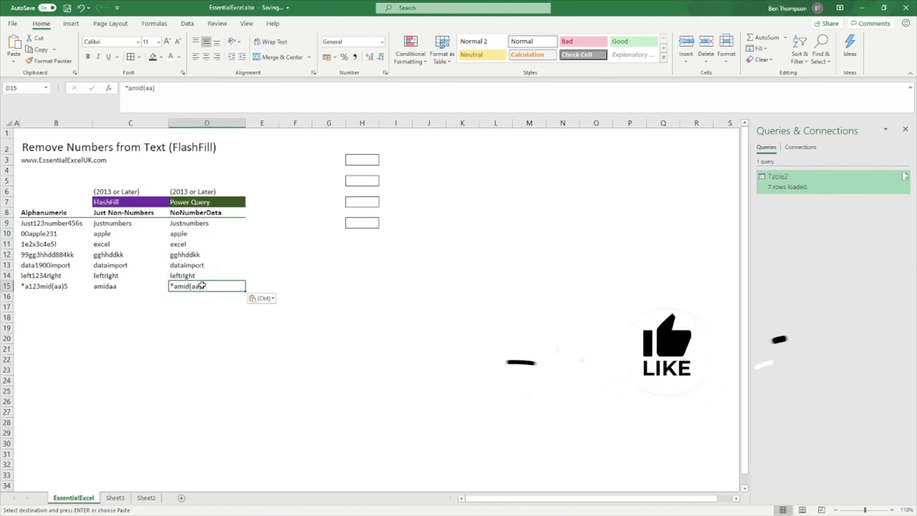